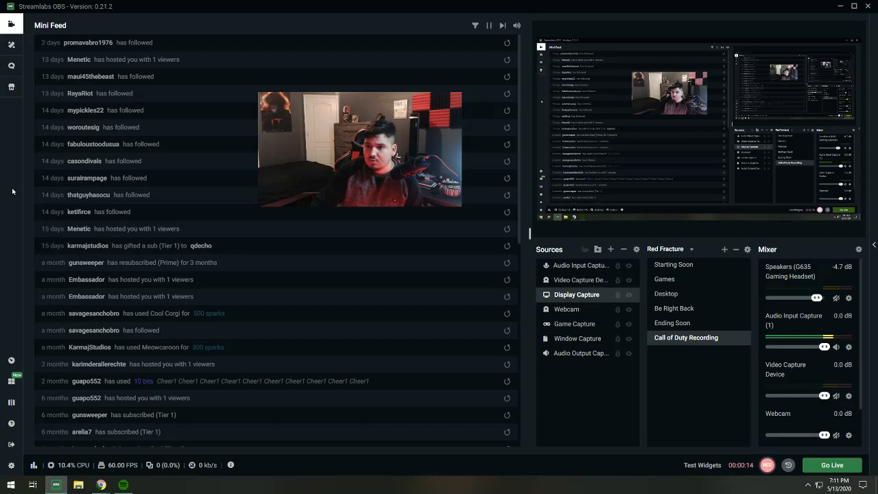
- Open the application settings and look over the streaming and output options before returning to the General options
left_click(11, 465)
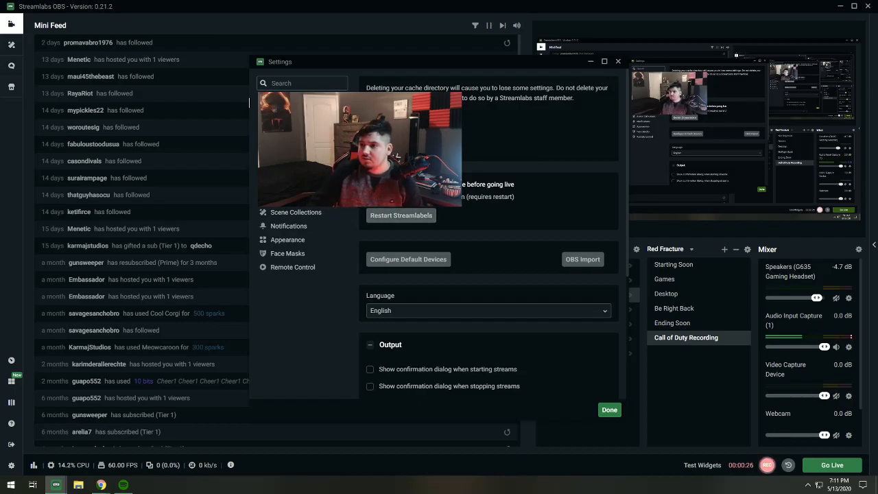
left_click(291, 117)
left_click(285, 130)
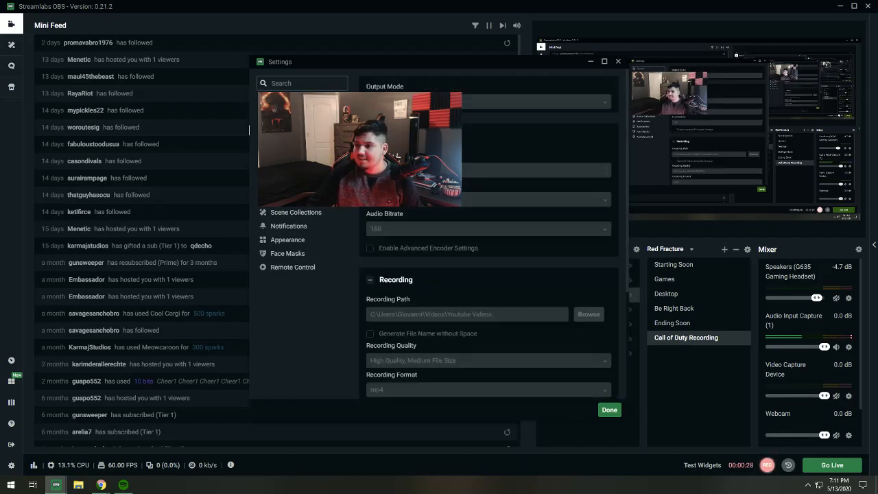
scroll(419, 275, "down", 3)
scroll(419, 275, "up", 3)
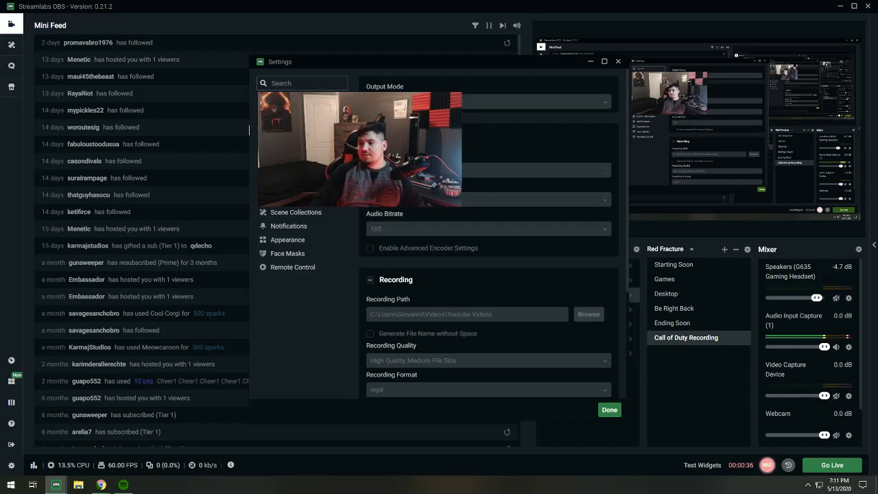
left_click(284, 102)
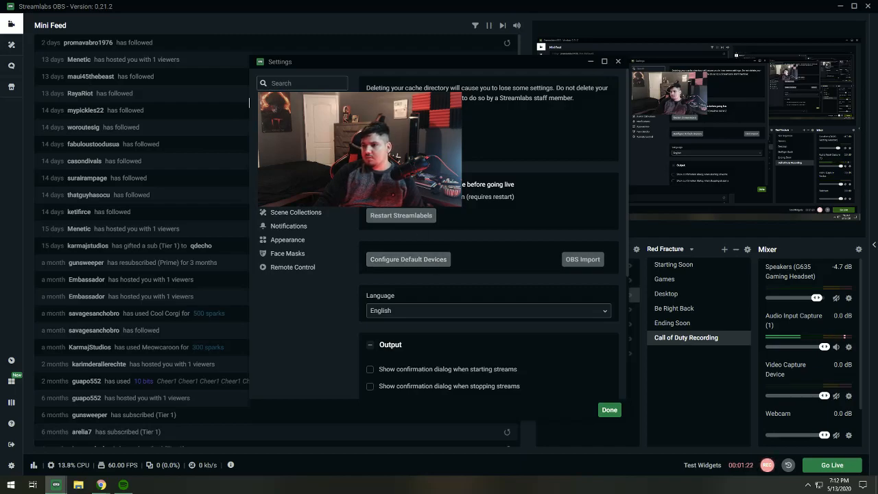
- Examine the output settings, from the audio bitrate through the recording options to the replay buffer
left_click(282, 117)
left_click(250, 130)
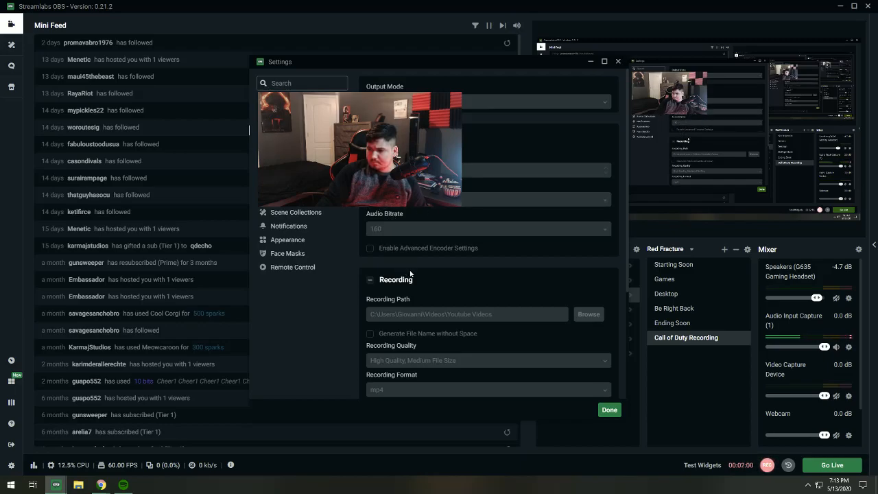
scroll(391, 268, "down", 2)
scroll(401, 275, "up", 2)
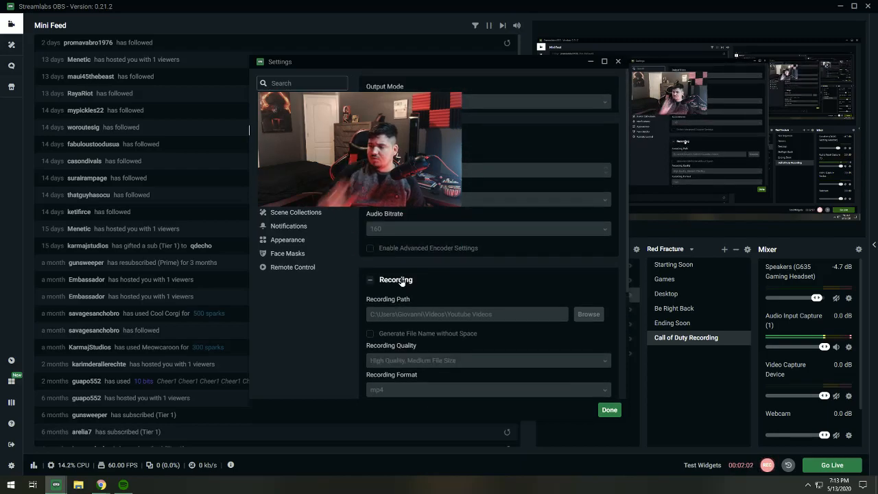
scroll(440, 288, "down", 2)
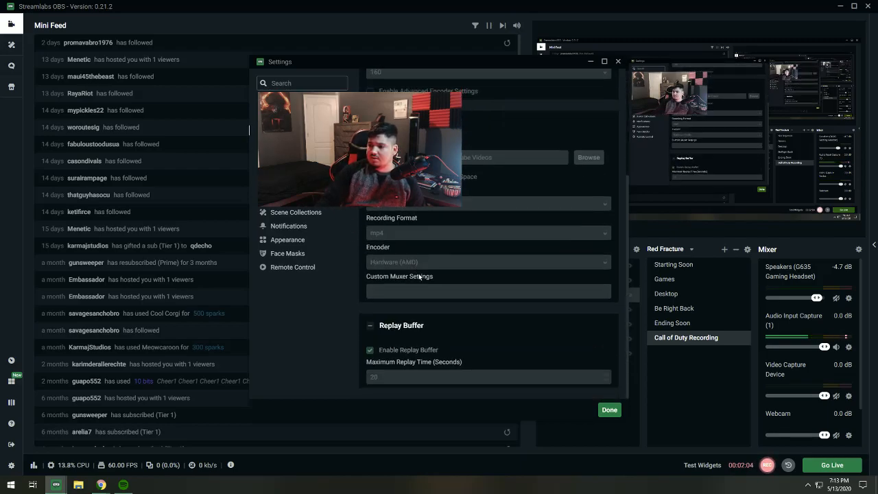
scroll(425, 290, "up", 2)
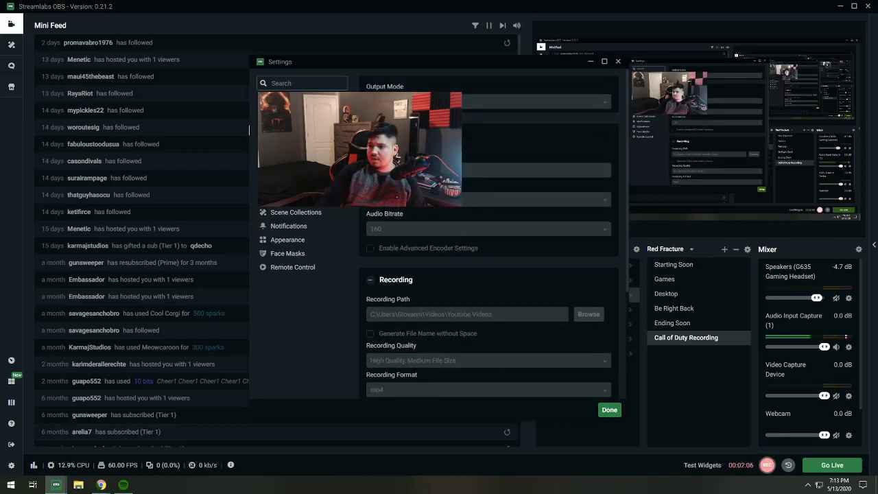
- Look through the audio device, video resolution and hotkey settings
left_click(280, 144)
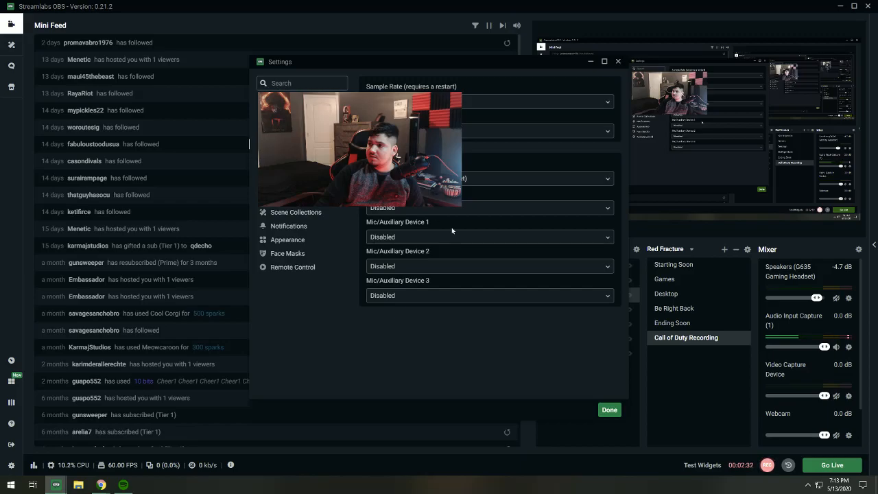
left_click(281, 157)
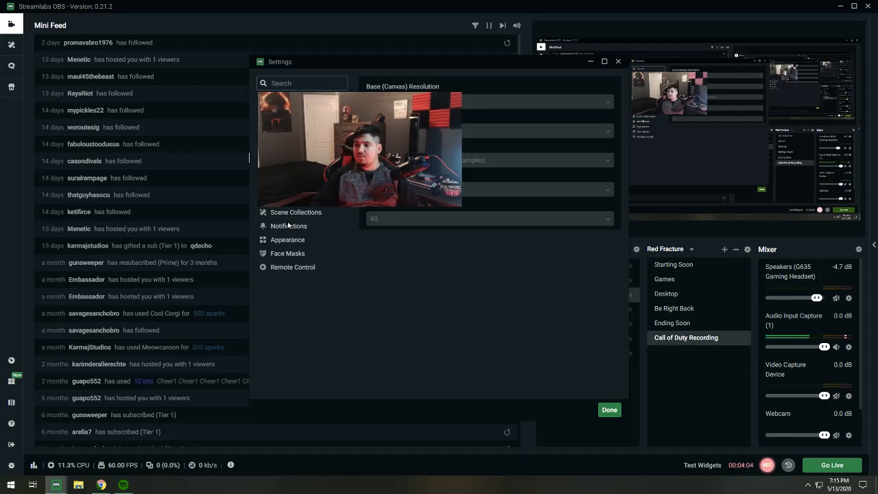
left_click(284, 172)
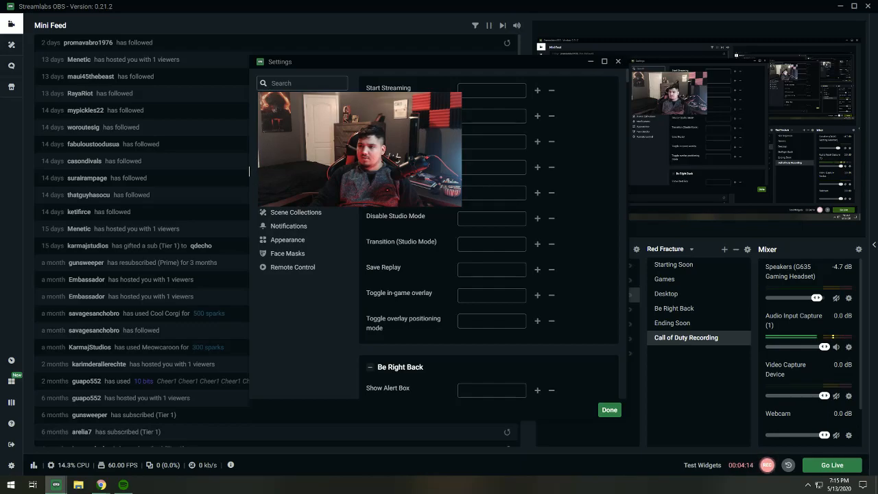
- Recheck the output settings, review the General output and source alignment snapping options, and close the settings
left_click(284, 129)
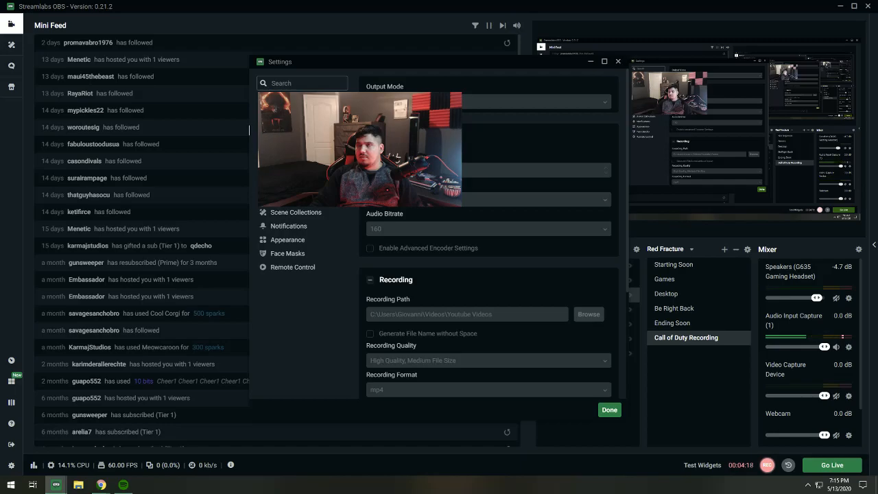
left_click(249, 116)
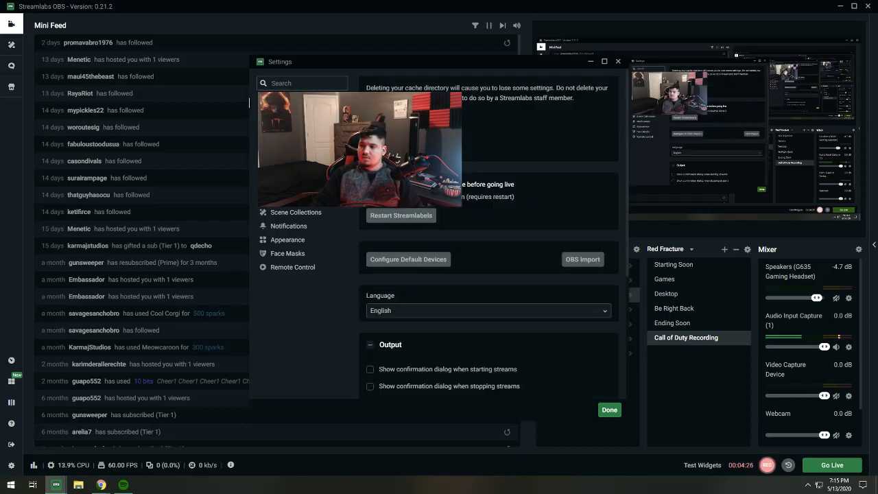
scroll(395, 231, "down", 5)
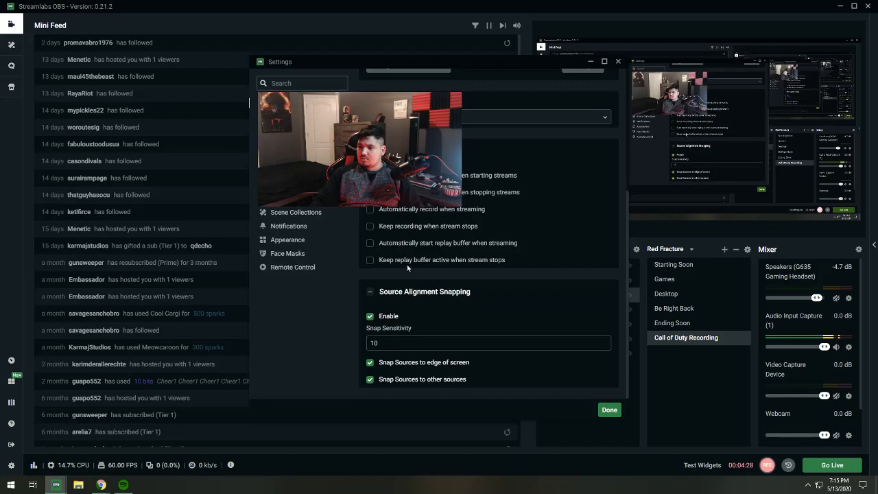
scroll(414, 281, "up", 3)
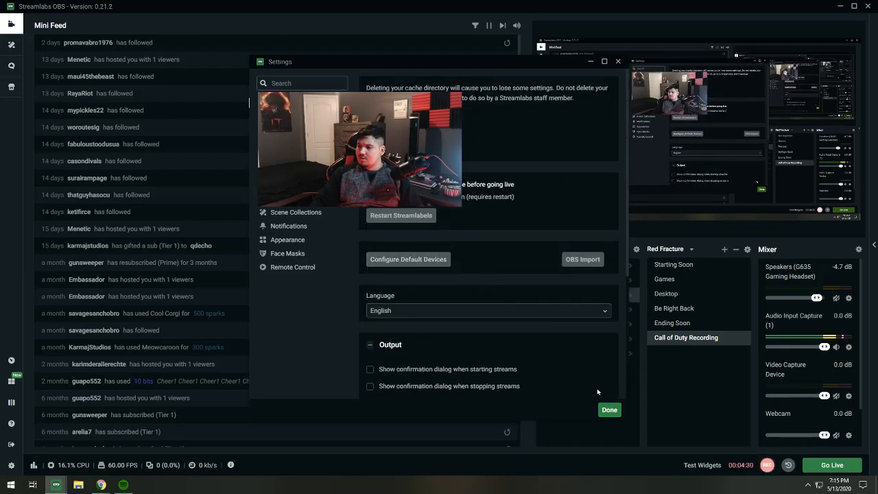
left_click(608, 410)
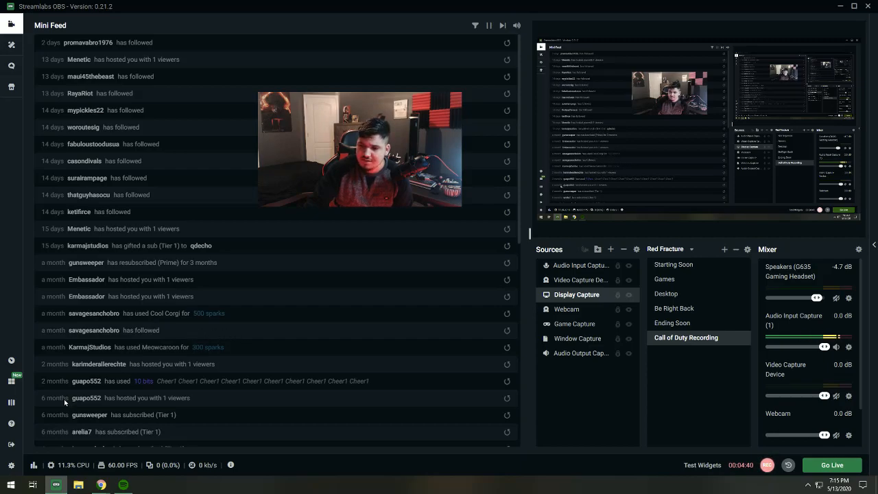
- Reopen the settings and examine the choices of the option in the General section of the advanced settings
left_click(11, 466)
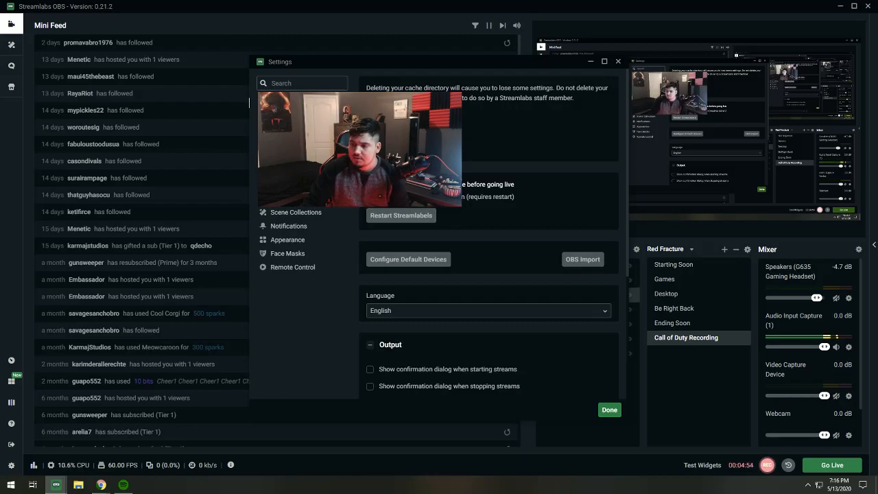
left_click(286, 185)
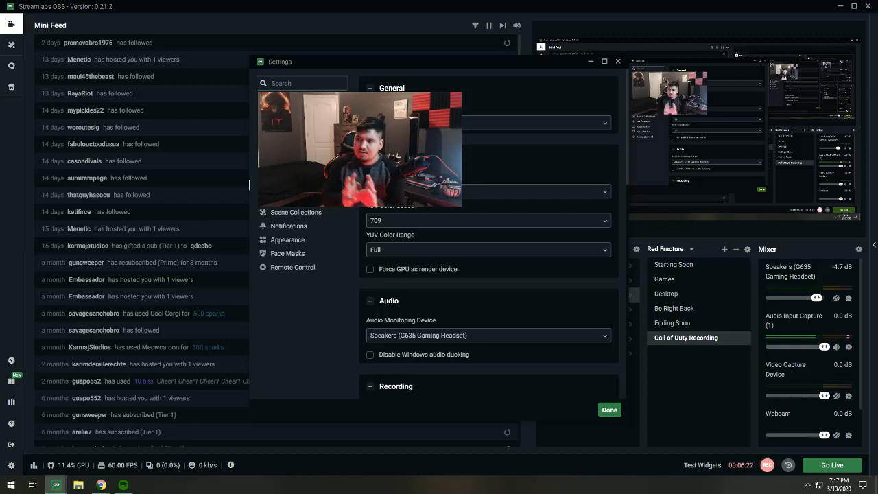
left_click(439, 123)
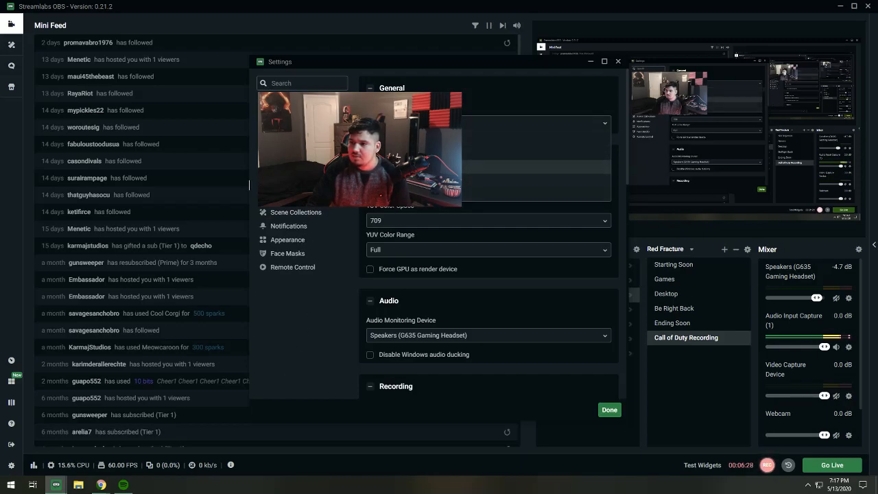
left_click(413, 167)
left_click(425, 124)
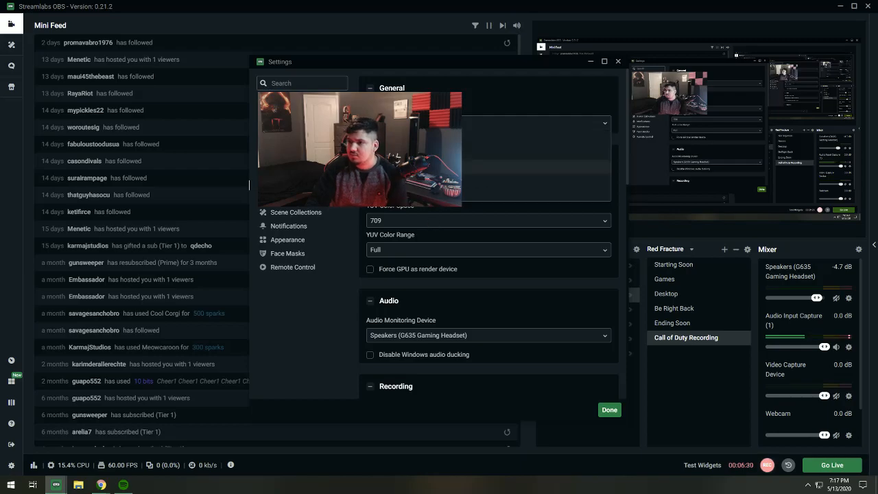
left_click(325, 330)
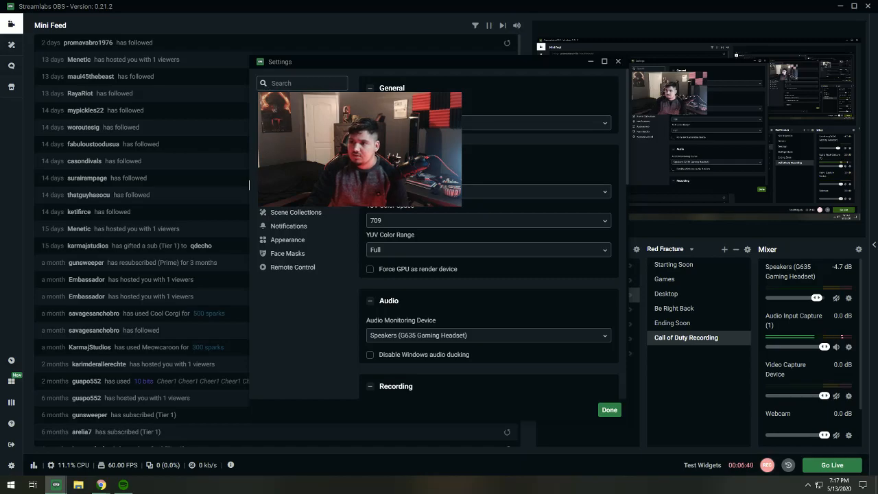
- Review the recording path, quality, format and encoder in the output settings
scroll(489, 274, "down", 2)
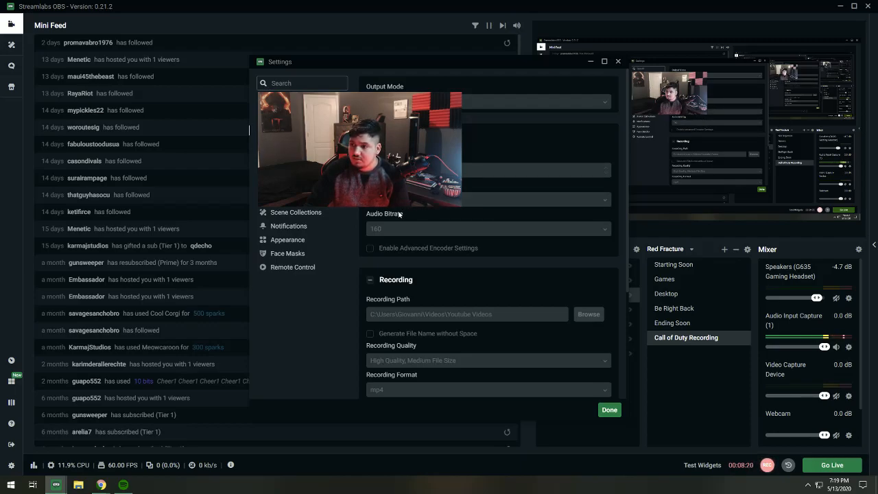
scroll(364, 298, "down", 5)
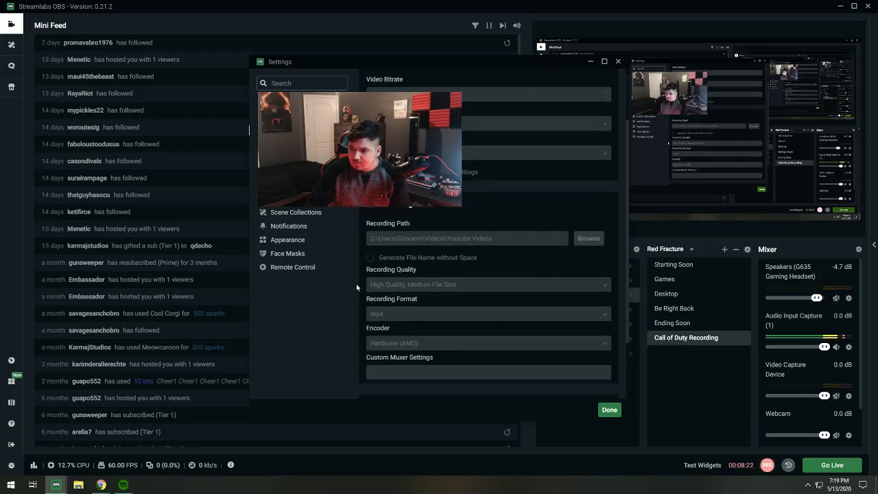
scroll(364, 297, "up", 5)
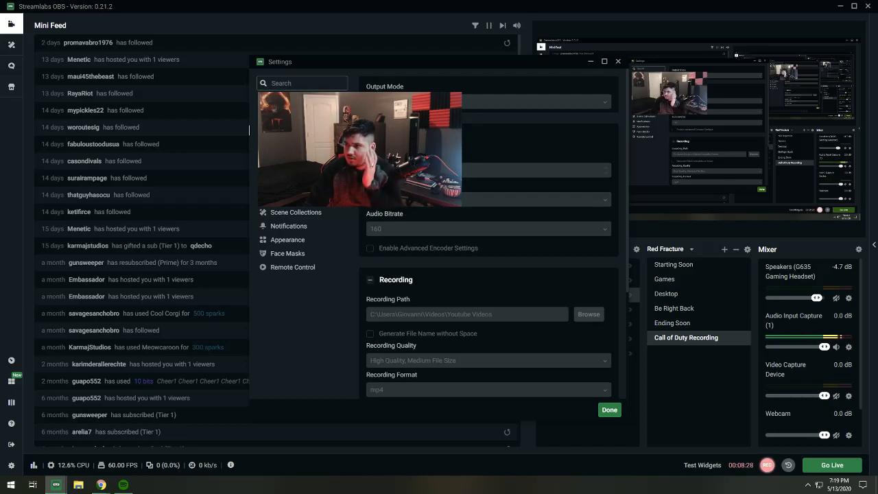
- Look through the in-game overlay, advanced, hotkey, video, audio, output and stream settings in turn
left_click(276, 199)
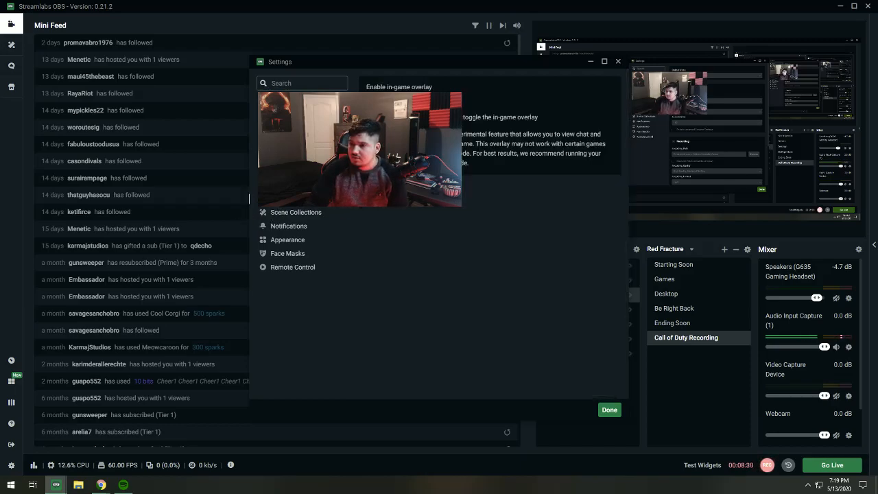
left_click(249, 185)
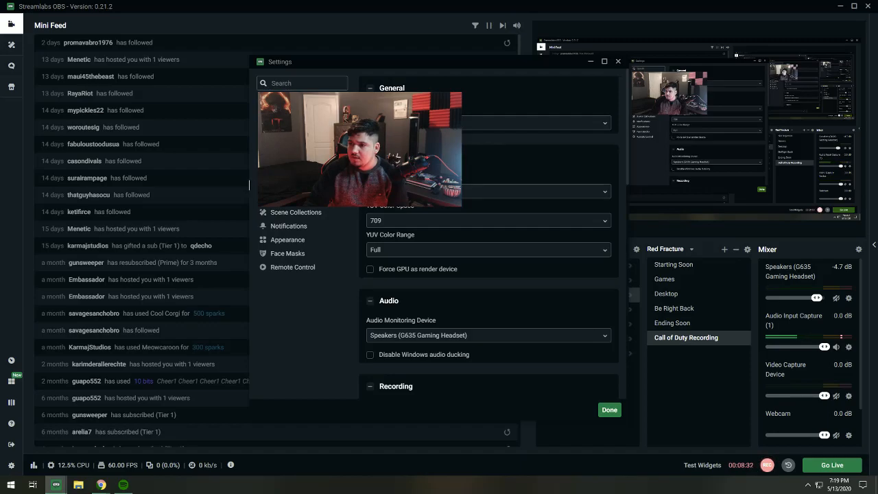
left_click(249, 172)
left_click(249, 157)
left_click(249, 143)
left_click(249, 129)
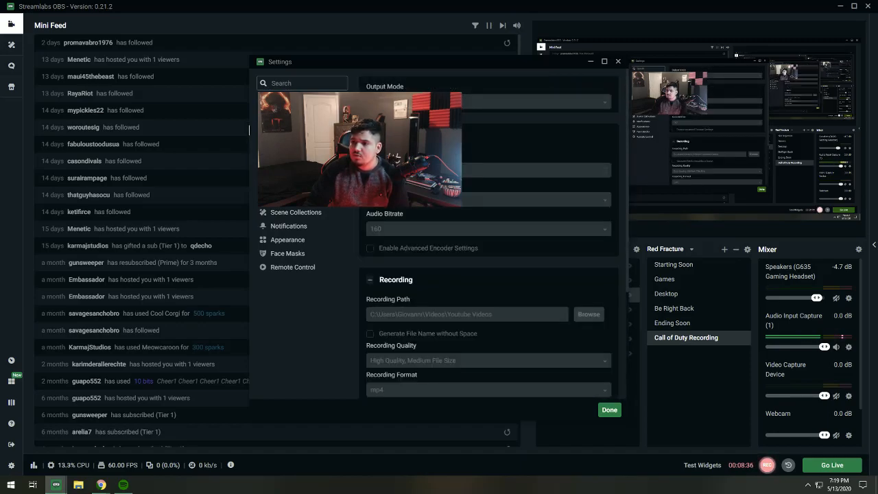
left_click(249, 116)
- Go back to the output settings and examine the encoder, muxer and replay buffer options
left_click(249, 129)
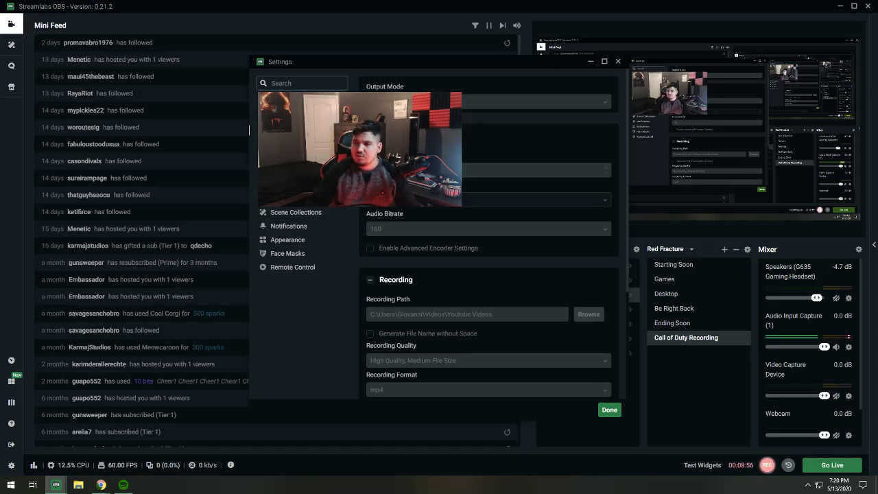
scroll(413, 253, "down", 1)
scroll(412, 254, "down", 1)
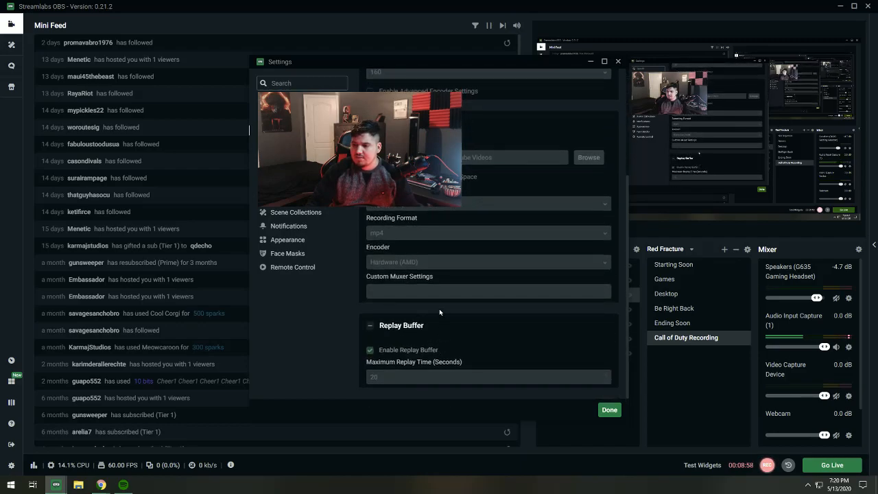
scroll(406, 229, "up", 2)
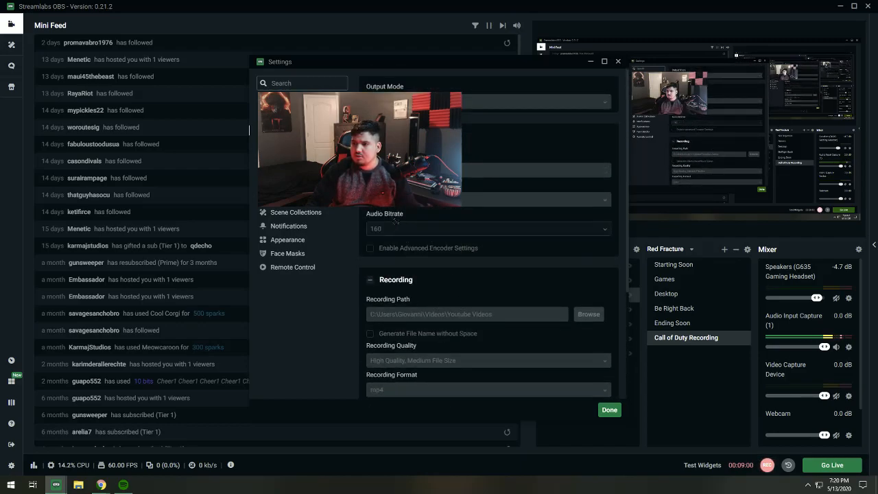
- Compare the stream and General settings with the recording options in the output settings
left_click(283, 117)
left_click(282, 102)
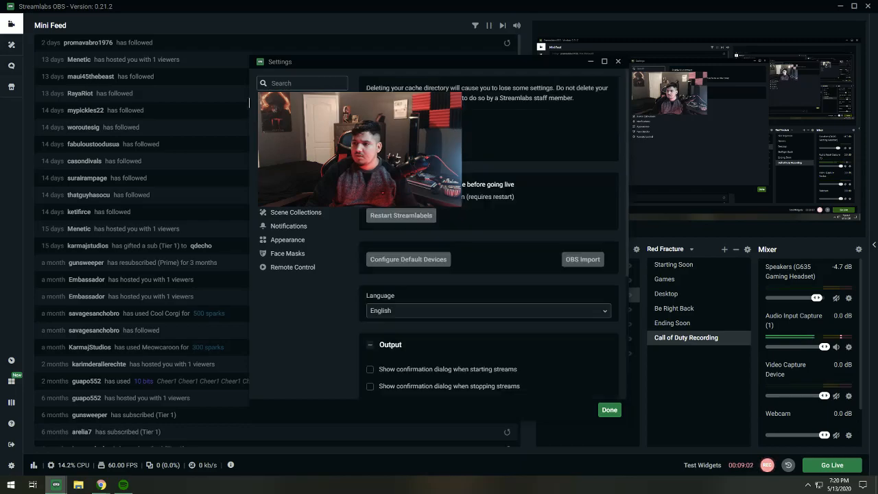
left_click(282, 130)
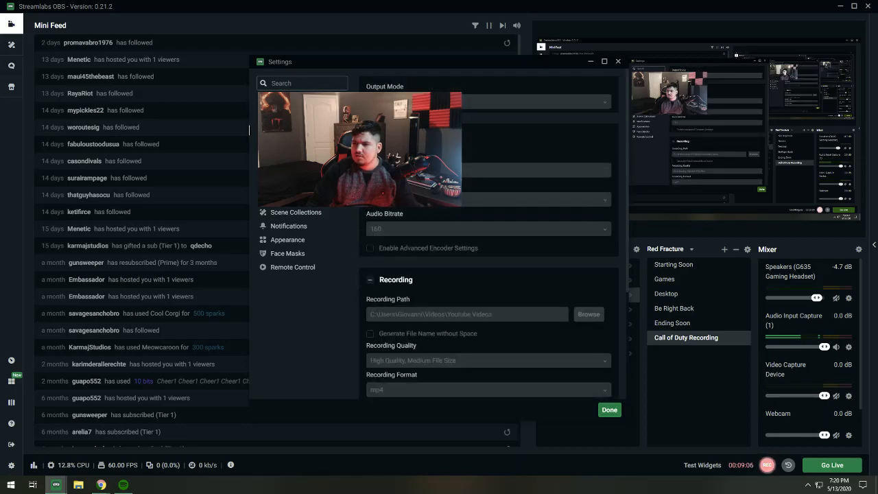
scroll(427, 229, "down", 3)
scroll(426, 229, "up", 3)
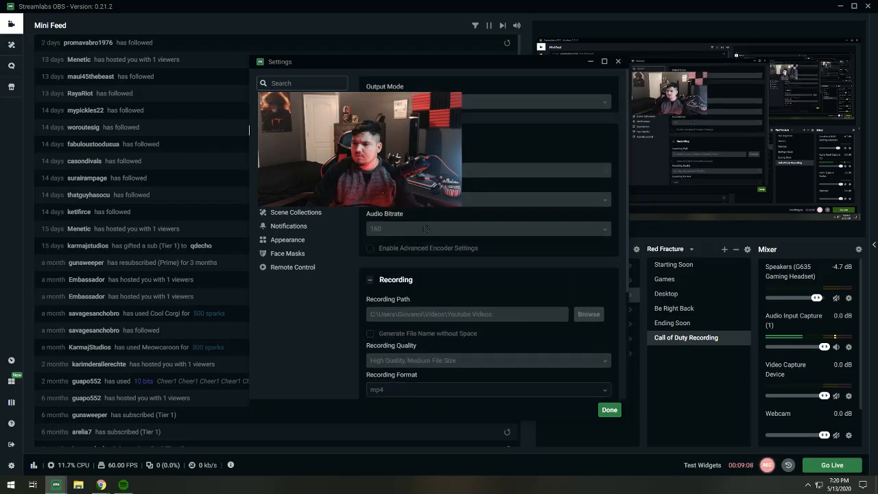
- Check the audio and video settings, and review the output settings down to the maximum replay time
left_click(280, 145)
left_click(280, 158)
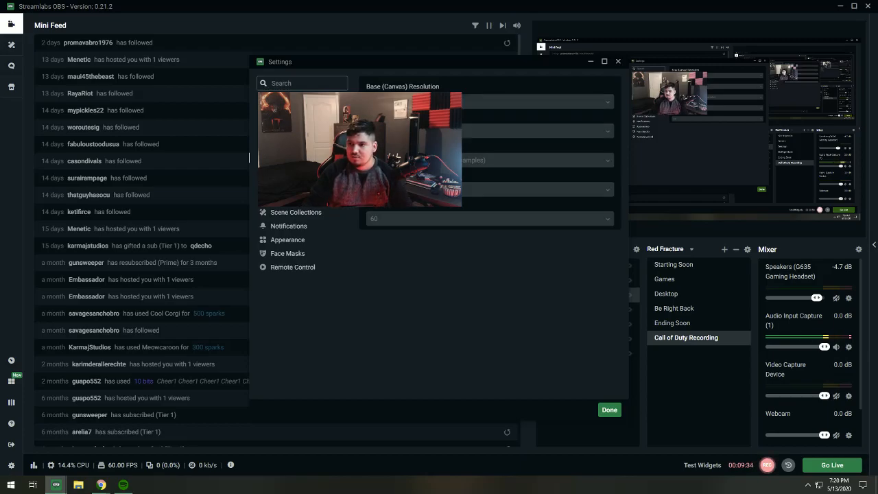
left_click(282, 130)
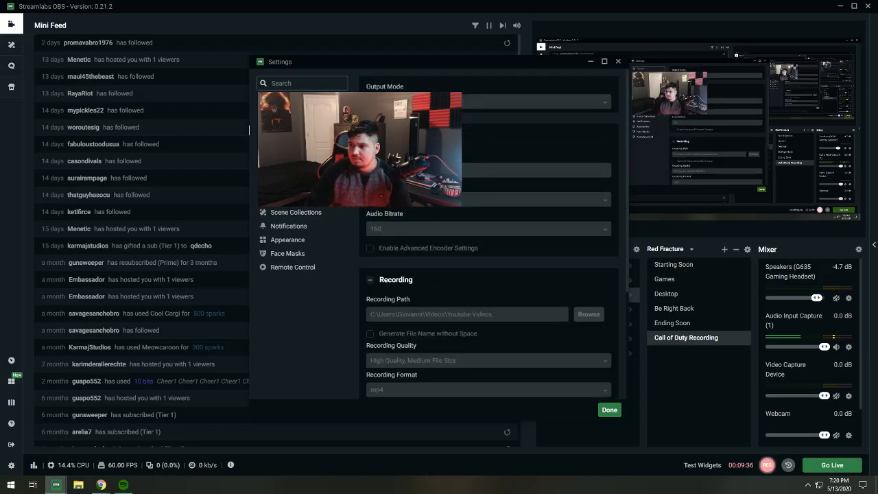
scroll(473, 255, "down", 3)
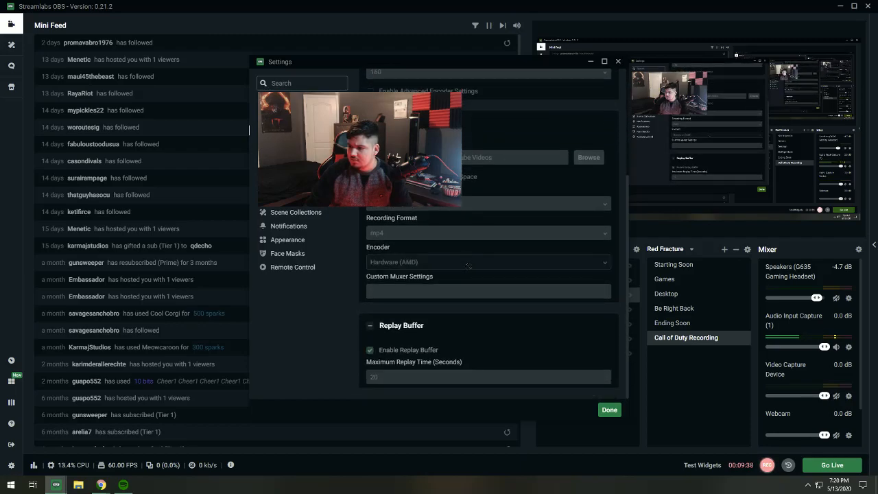
scroll(473, 261, "up", 3)
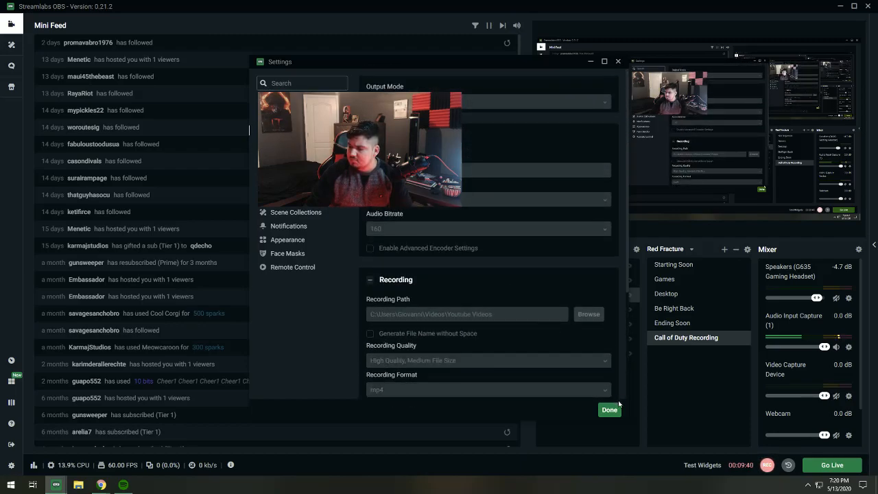
- Glance once more through the hotkey, video, audio and stream settings and close the settings window
left_click(282, 171)
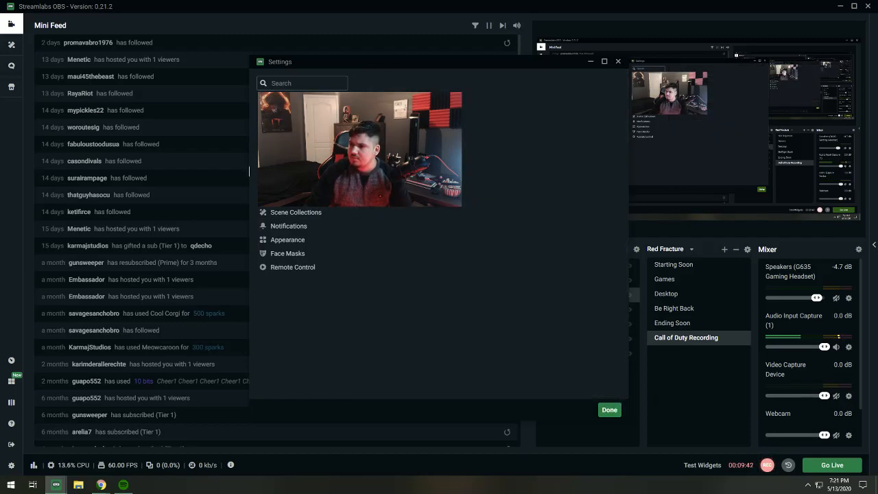
left_click(280, 157)
left_click(249, 143)
left_click(249, 116)
left_click(610, 409)
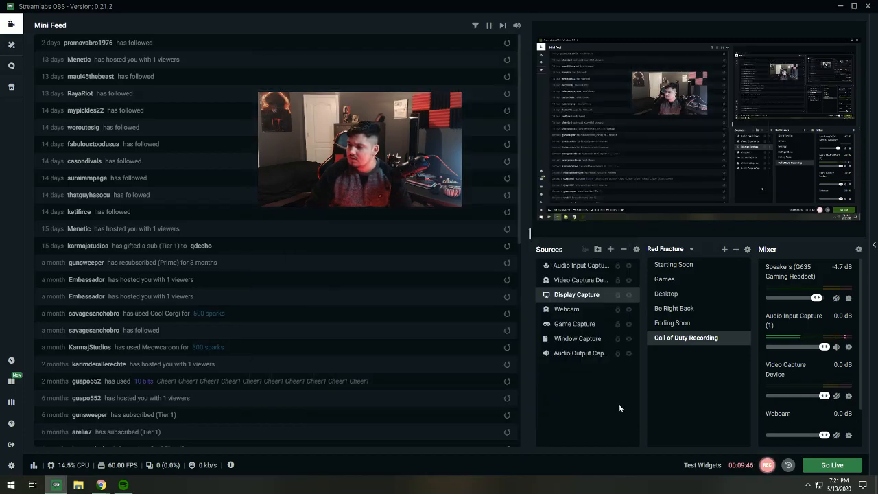